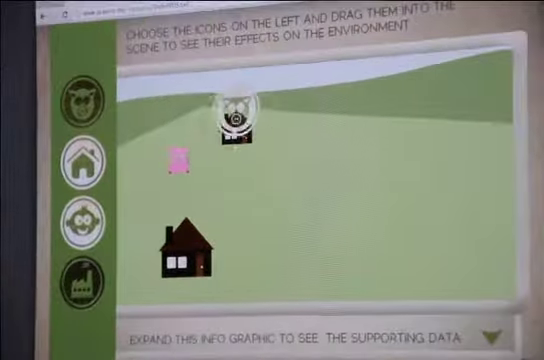
Add two more pigs to the right of the field and another animal in the middle.
left_click_drag(99, 108, 372, 132)
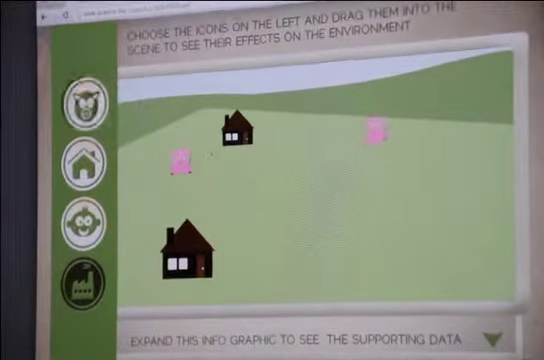
left_click_drag(99, 108, 315, 128)
mouse_move(120, 110)
left_mouse_down()
mouse_move(310, 160)
mouse_move(445, 155)
left_mouse_up()
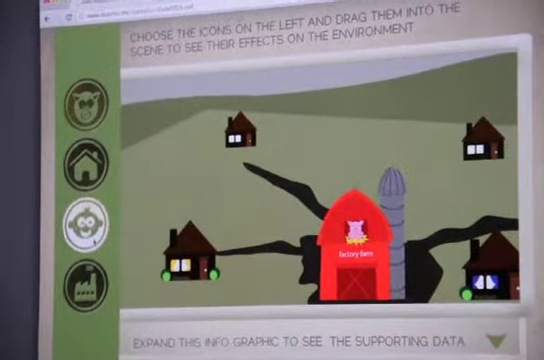
Add another animal near the top-right house in the factory scene.
left_click_drag(130, 205, 490, 135)
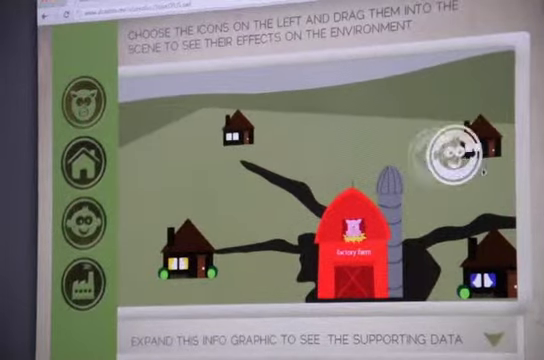